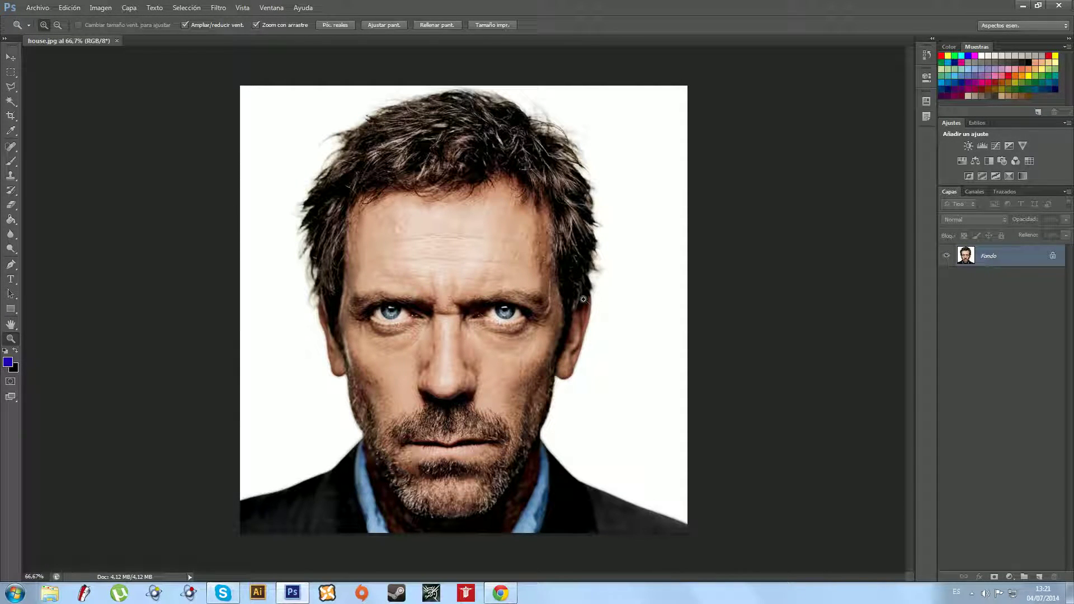
# Convert the locked Fondo background into an ordinary editable layer named Capa 0.
pyautogui.press('v')
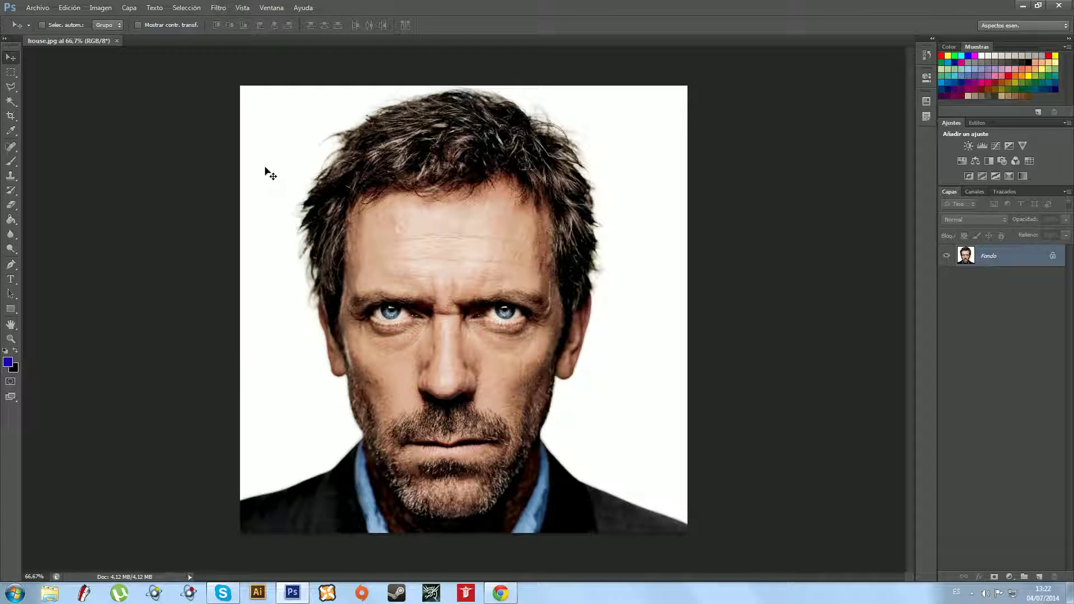
pyautogui.doubleClick(989, 257)
pyautogui.click(646, 190)
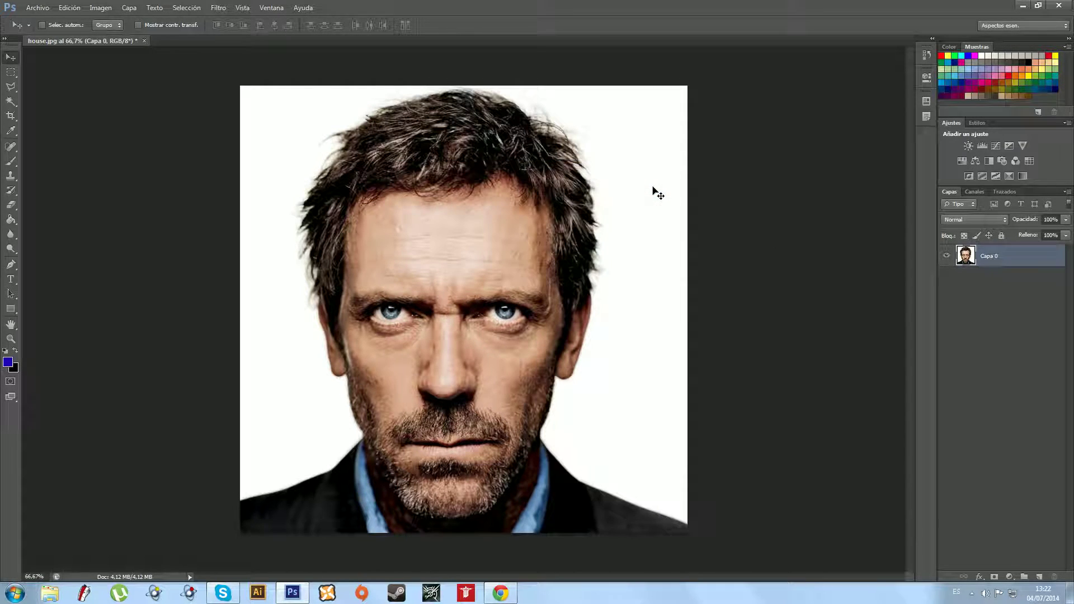
pyautogui.click(101, 8)
pyautogui.moveTo(163, 36)
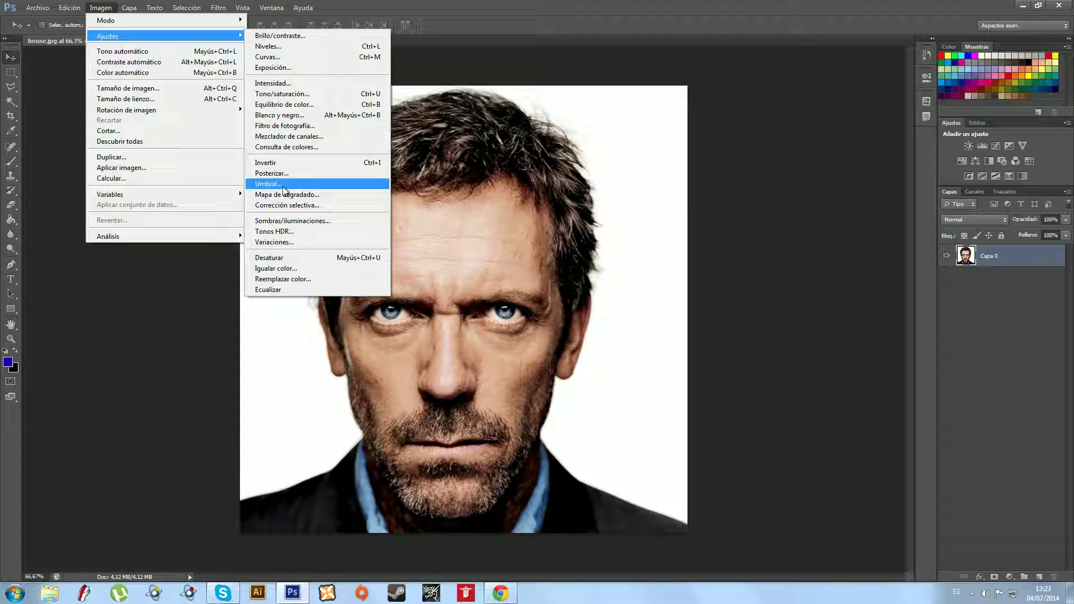
# Apply a Threshold (Umbral) adjustment at level 107 to the portrait.
pyautogui.click(284, 184)
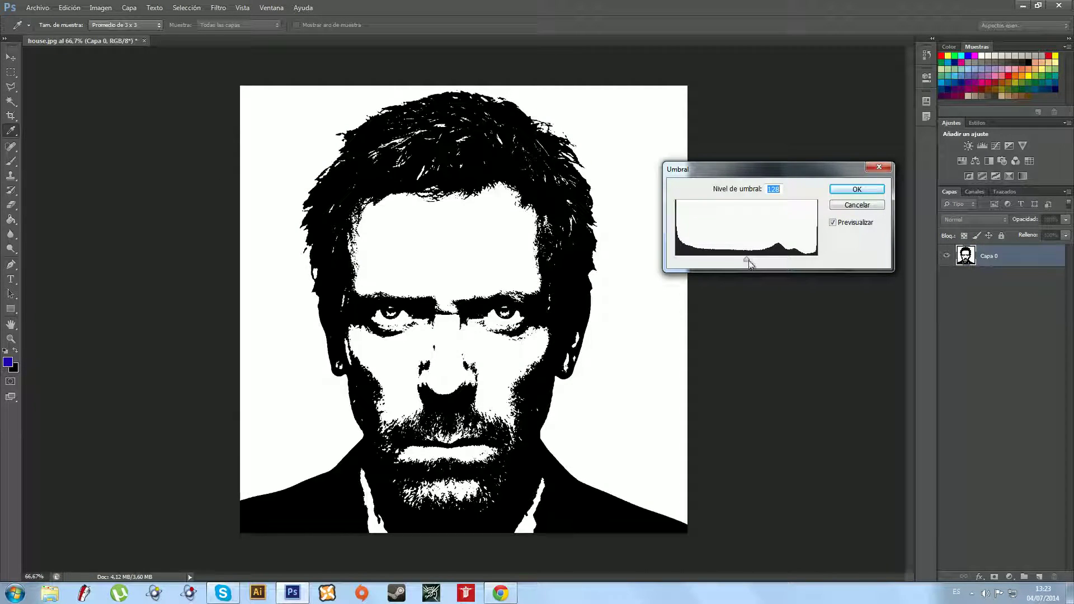
pyautogui.moveTo(747, 259)
pyautogui.mouseDown()
pyautogui.moveTo(809, 267)
pyautogui.moveTo(645, 261)
pyautogui.moveTo(825, 268)
pyautogui.moveTo(750, 259)
pyautogui.mouseUp()
pyautogui.doubleClick(774, 189)
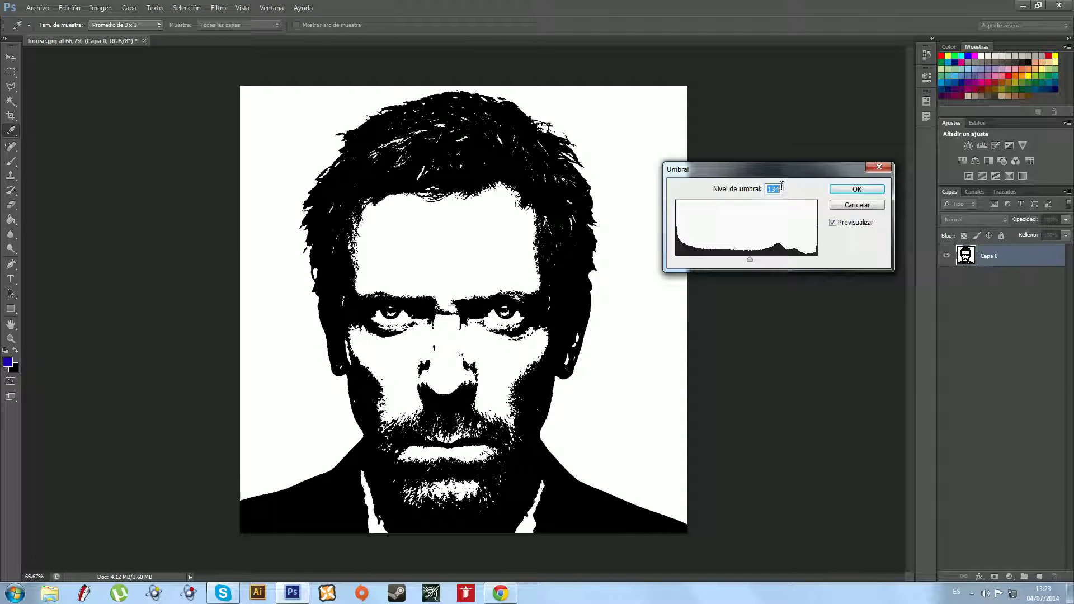
pyautogui.write('107')
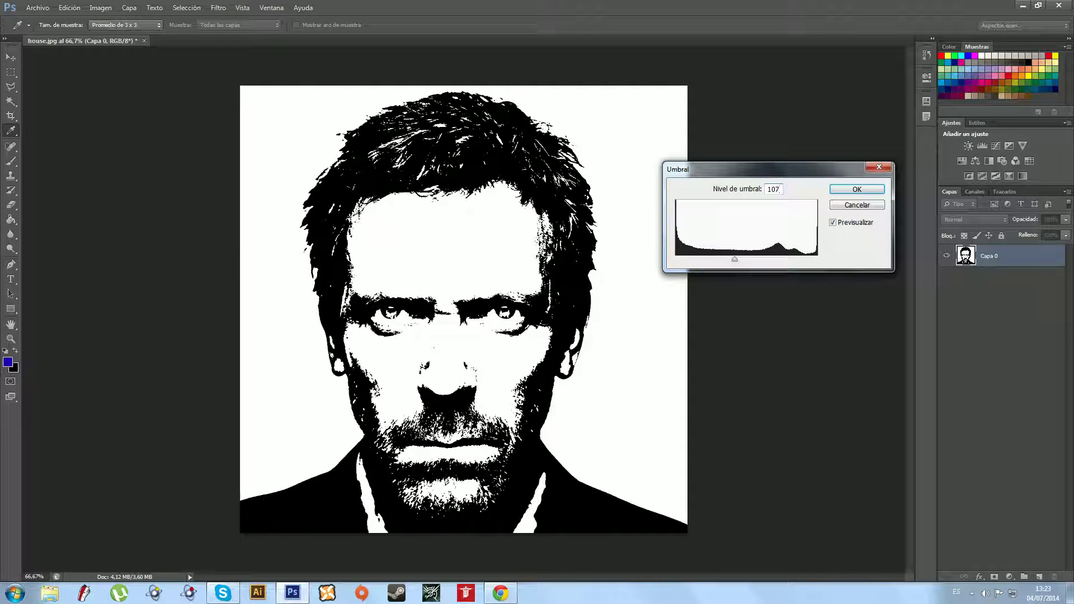
pyautogui.press('Return')
pyautogui.press('v')
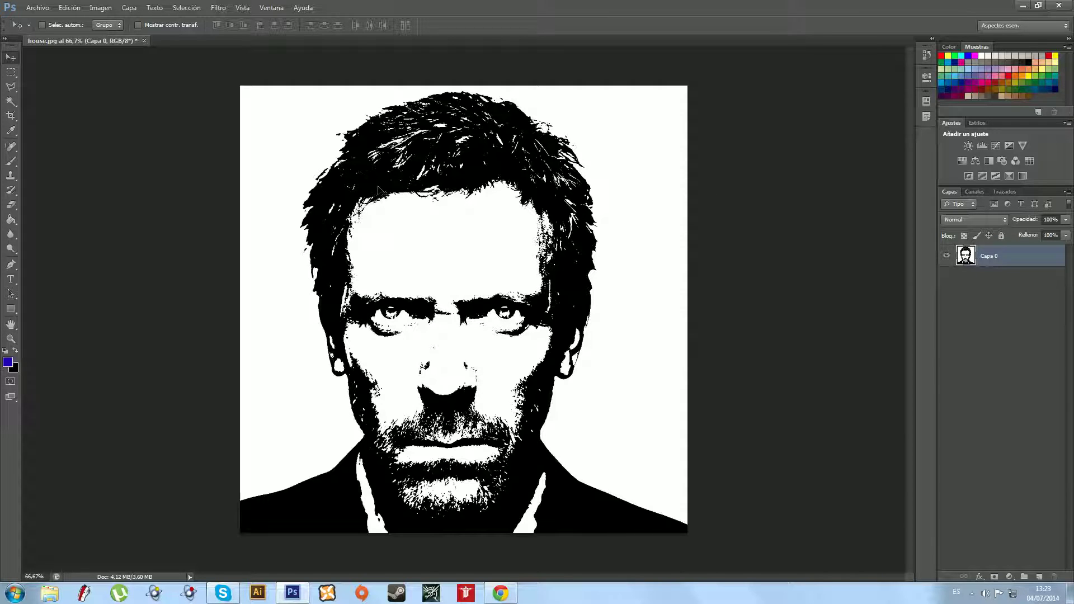
pyautogui.press('z')
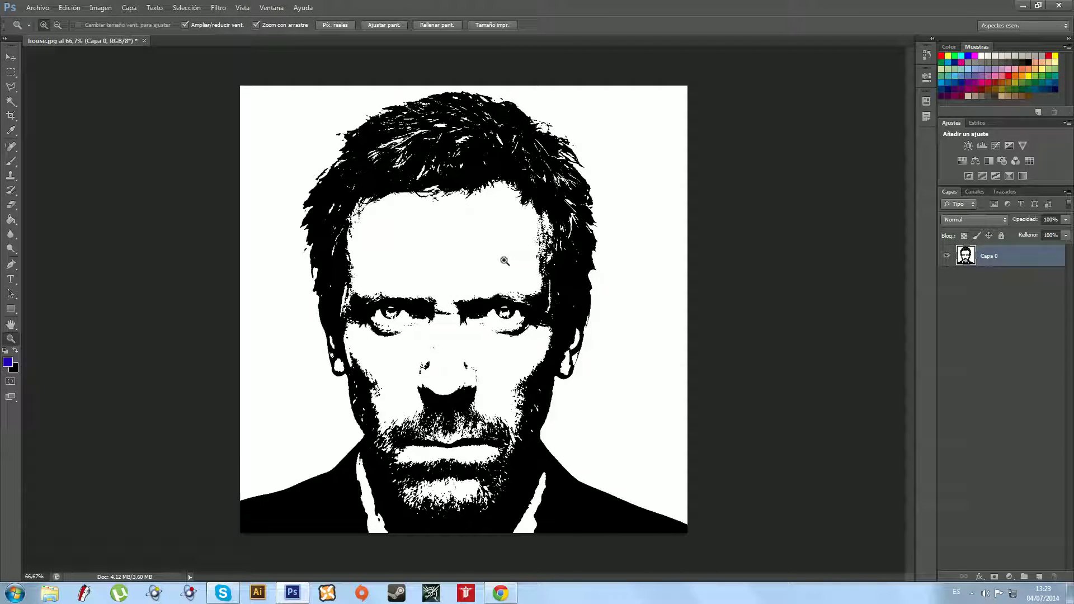
# Apply a 1.0-pixel Gaussian Blur, toggling the preview to compare before and after.
pyautogui.click(216, 9)
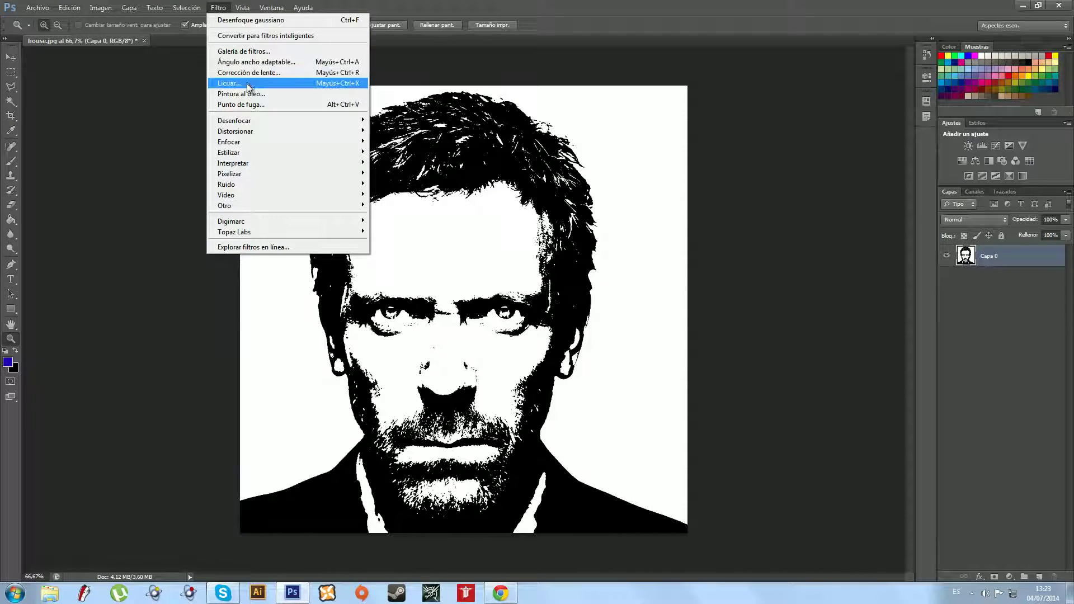
pyautogui.moveTo(252, 119)
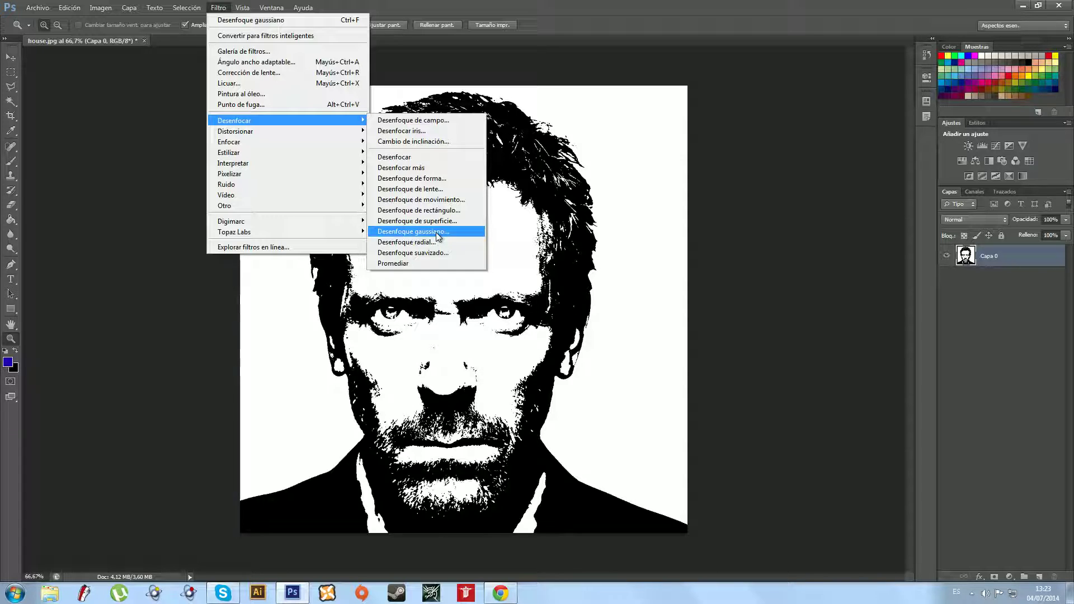
pyautogui.click(437, 236)
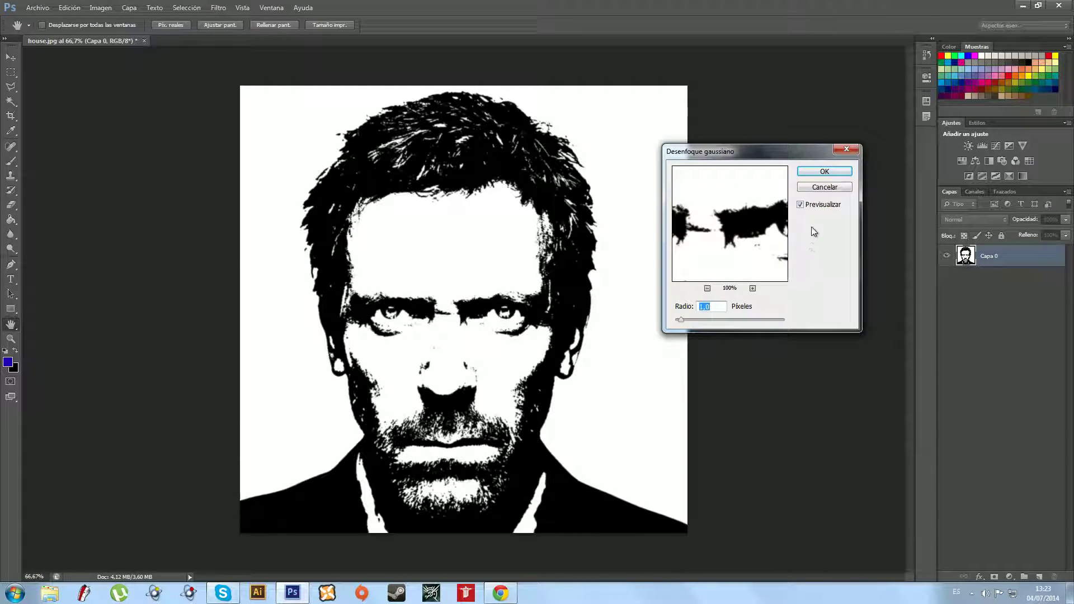
pyautogui.click(800, 204)
pyautogui.click(800, 204)
pyautogui.click(800, 204)
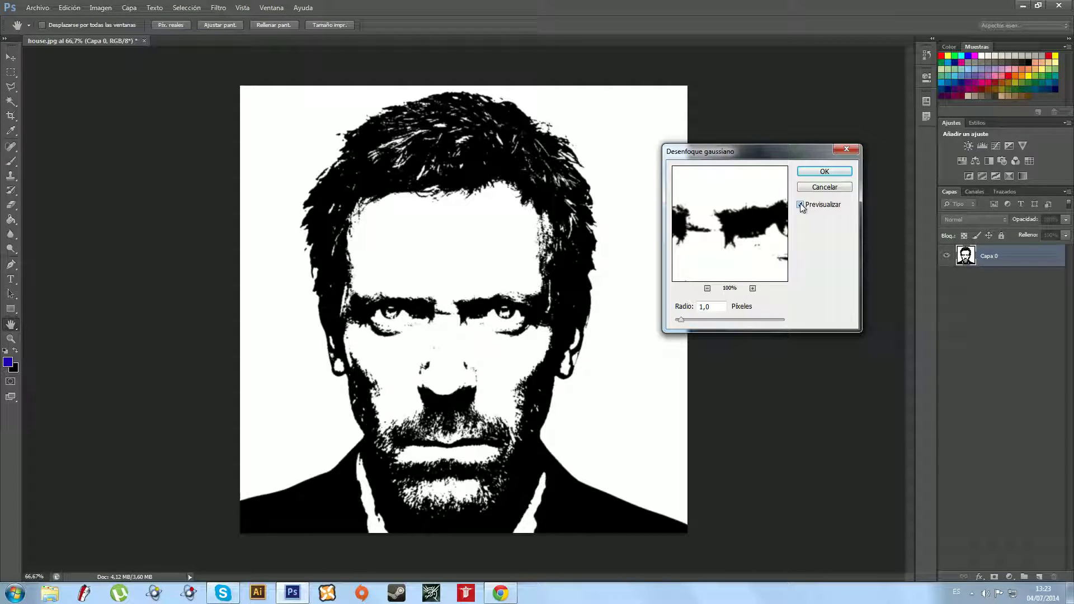
pyautogui.click(821, 175)
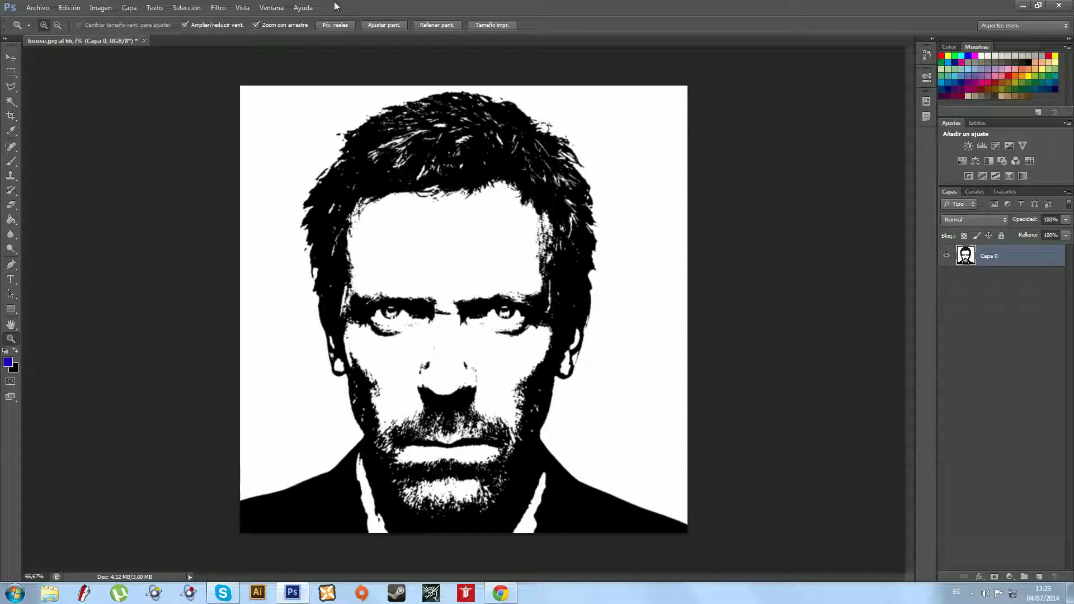
# Mask out the white areas using Color Range at tolerance 200, then add empty layer Capa 1.
pyautogui.click(187, 8)
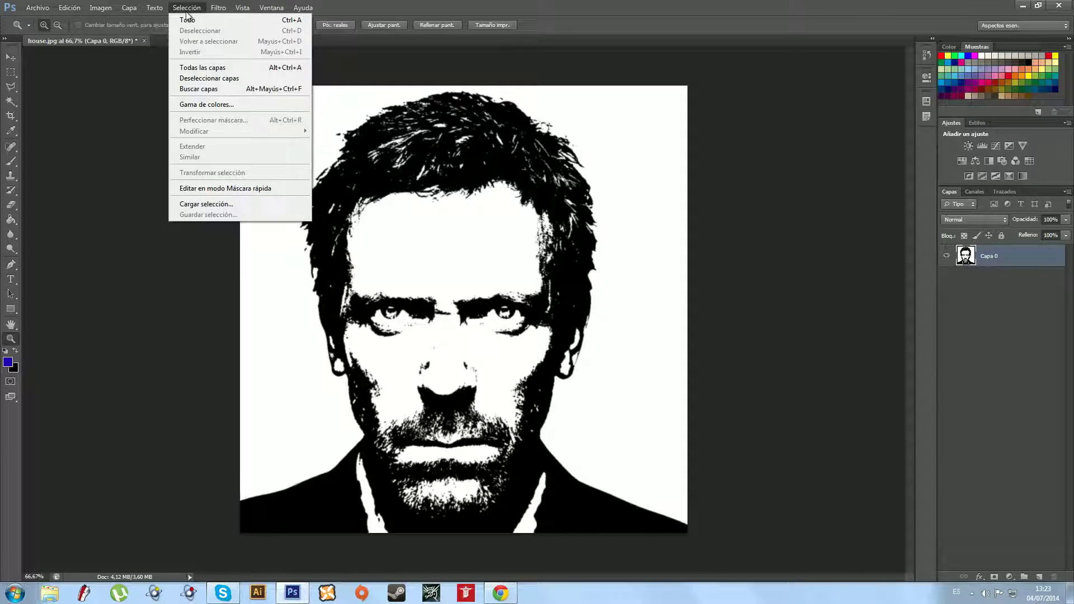
pyautogui.click(249, 111)
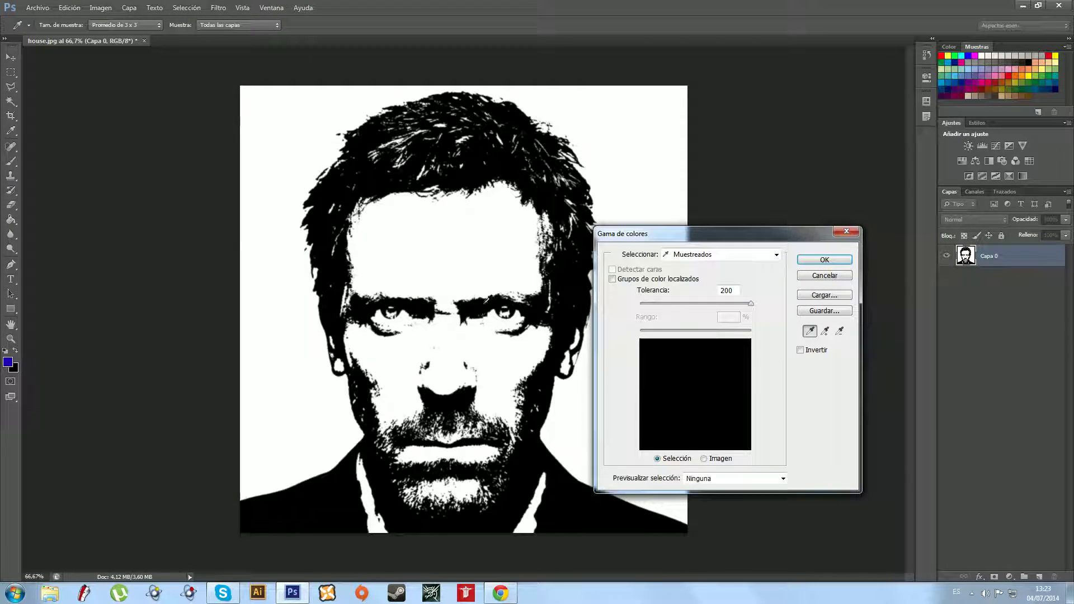
pyautogui.click(575, 274)
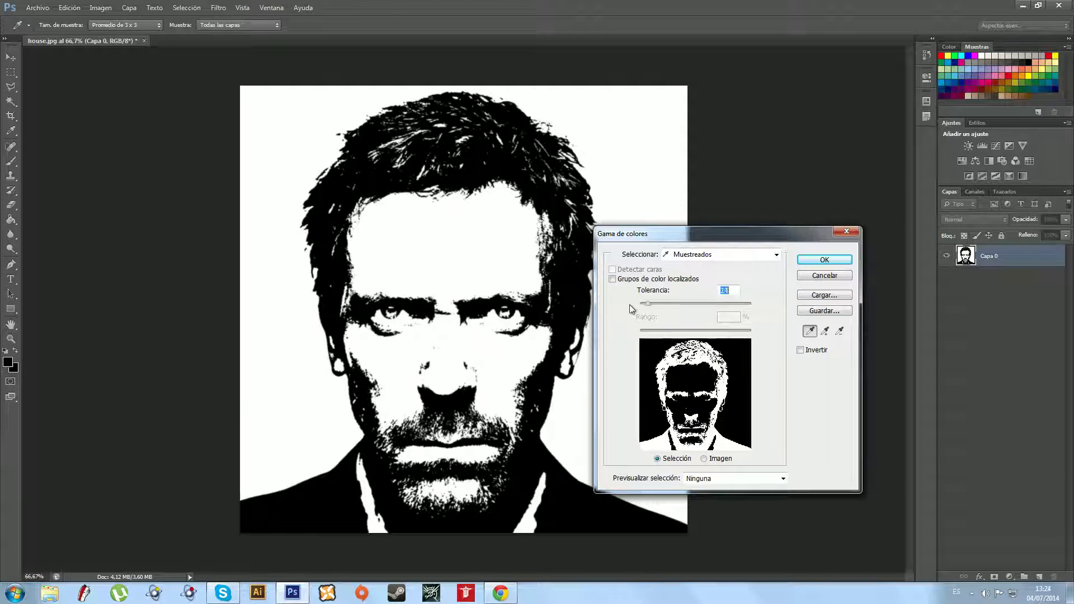
pyautogui.moveTo(749, 303)
pyautogui.mouseDown()
pyautogui.moveTo(603, 306)
pyautogui.moveTo(854, 310)
pyautogui.mouseUp()
pyautogui.click(824, 260)
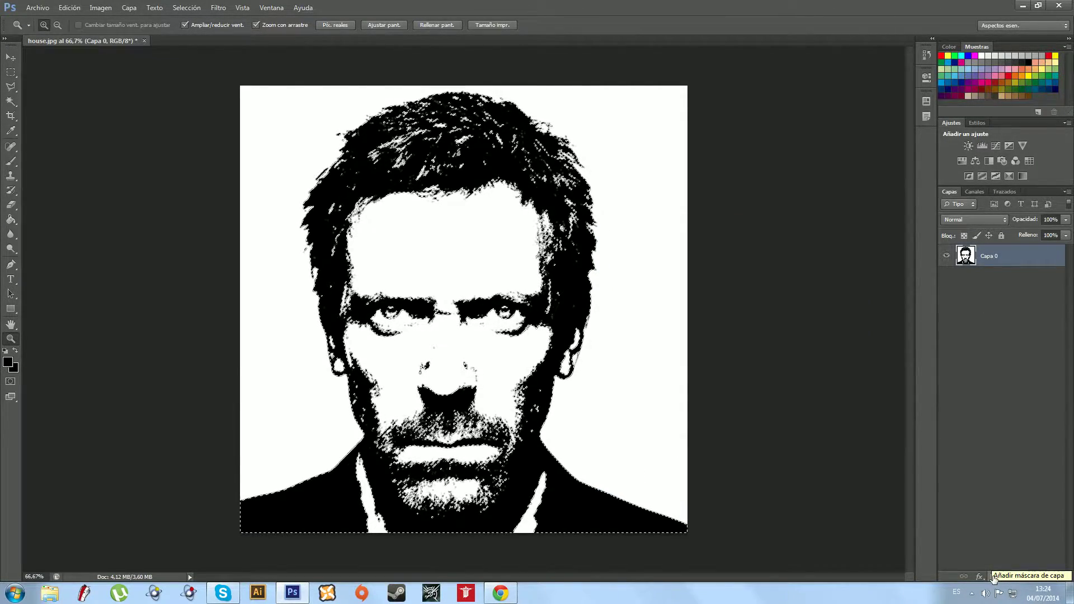
pyautogui.click(994, 576)
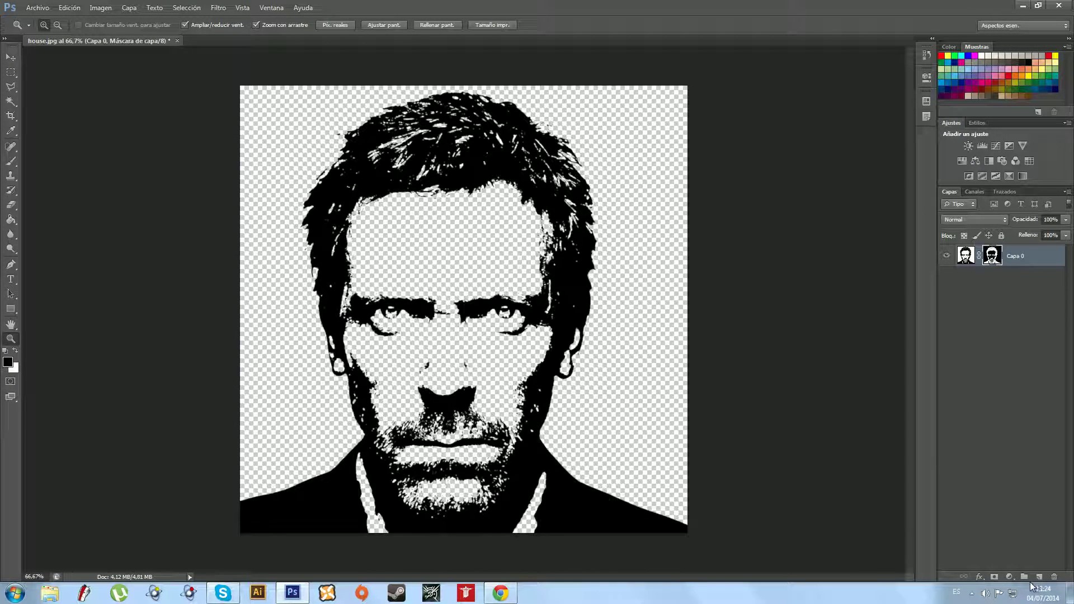
pyautogui.click(1039, 577)
# Move Capa 1 beneath Capa 0 and set the foreground colour to orange #f1640f.
pyautogui.moveTo(972, 271); pyautogui.dragTo(993, 302)
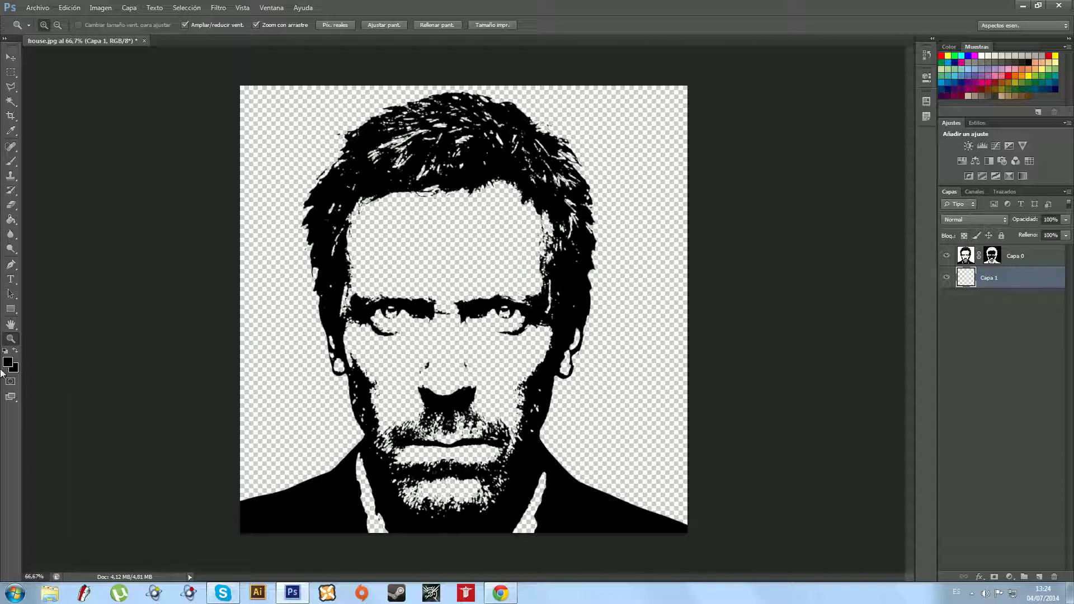
pyautogui.click(7, 362)
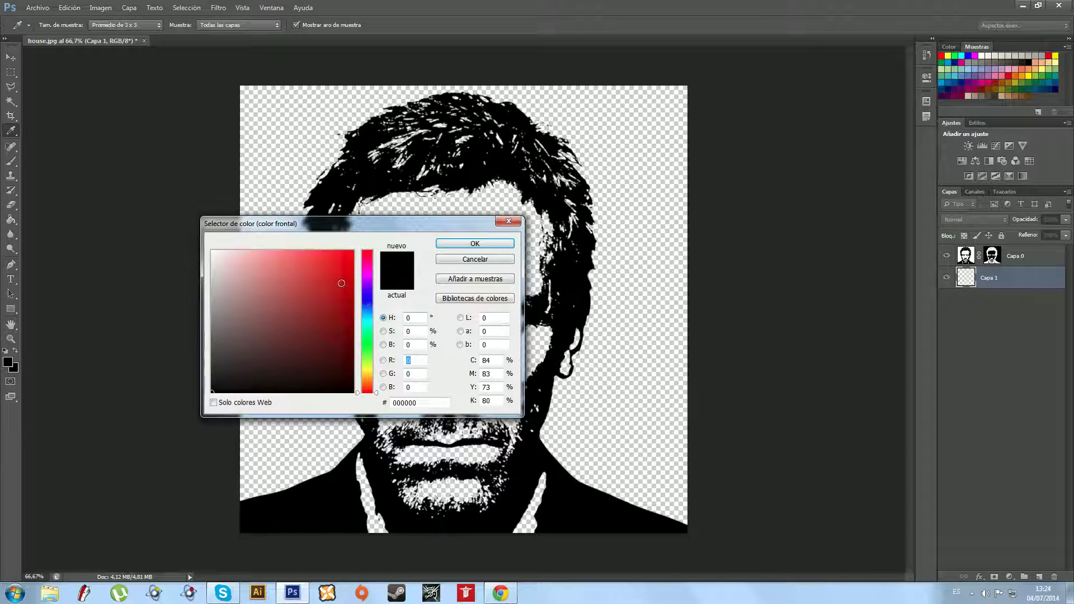
pyautogui.click(367, 379)
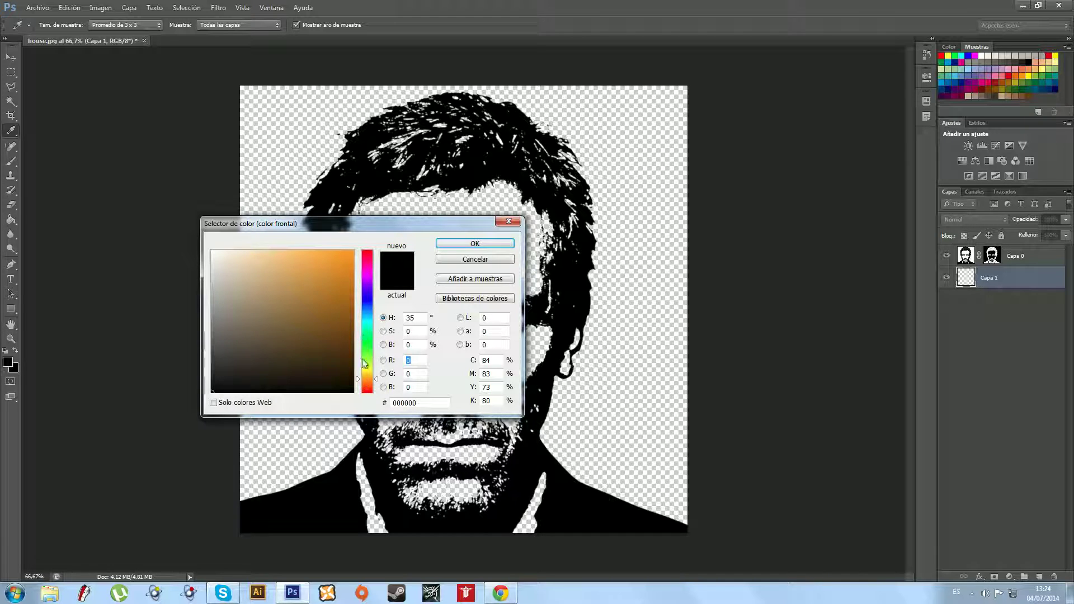
pyautogui.moveTo(343, 326); pyautogui.dragTo(339, 270)
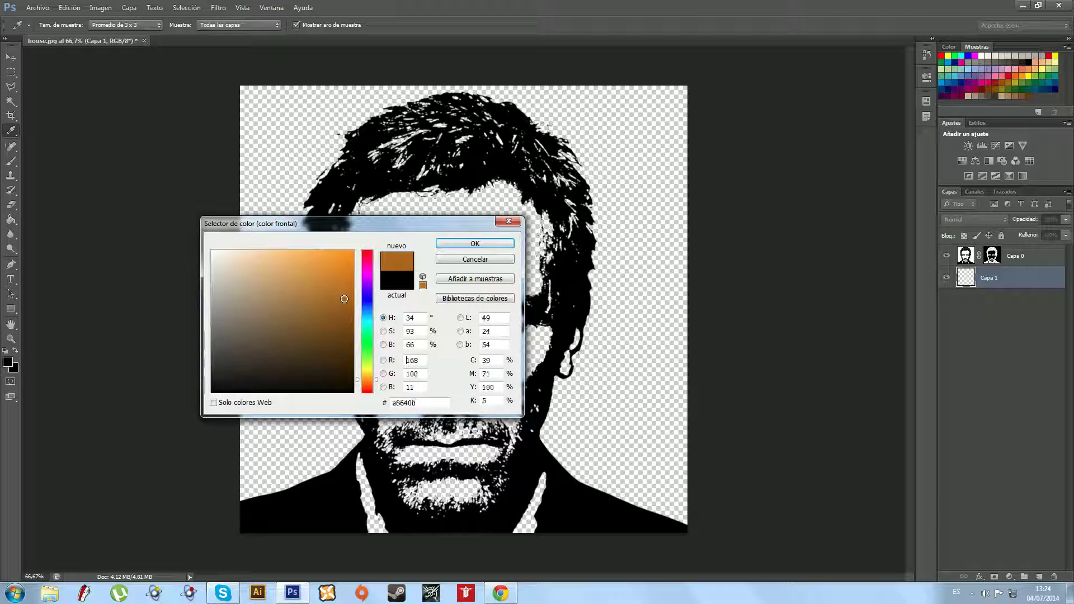
pyautogui.moveTo(340, 270); pyautogui.dragTo(333, 276)
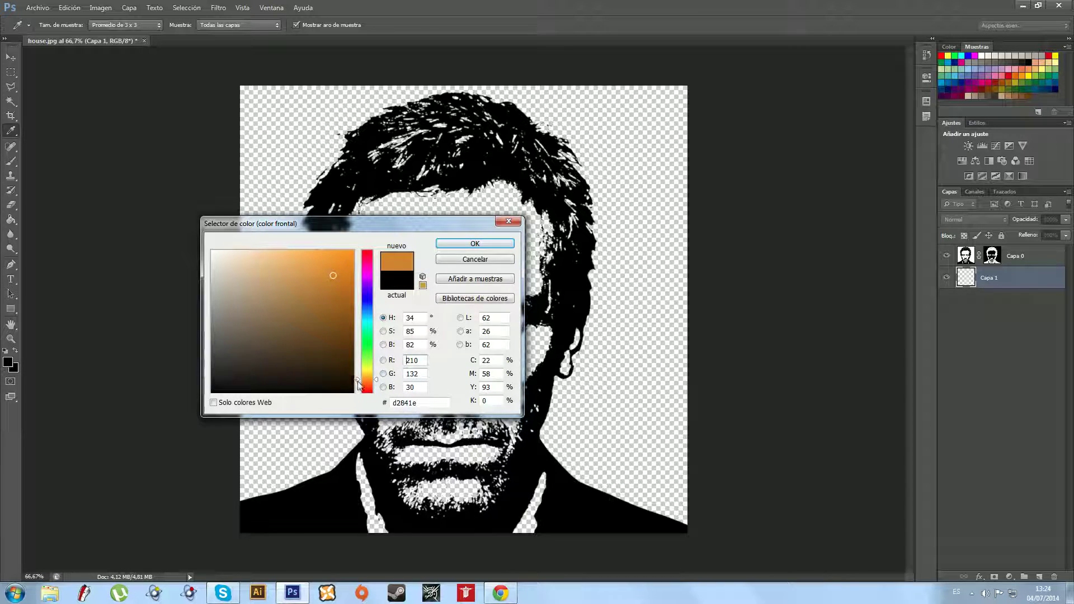
pyautogui.moveTo(360, 380); pyautogui.dragTo(355, 388)
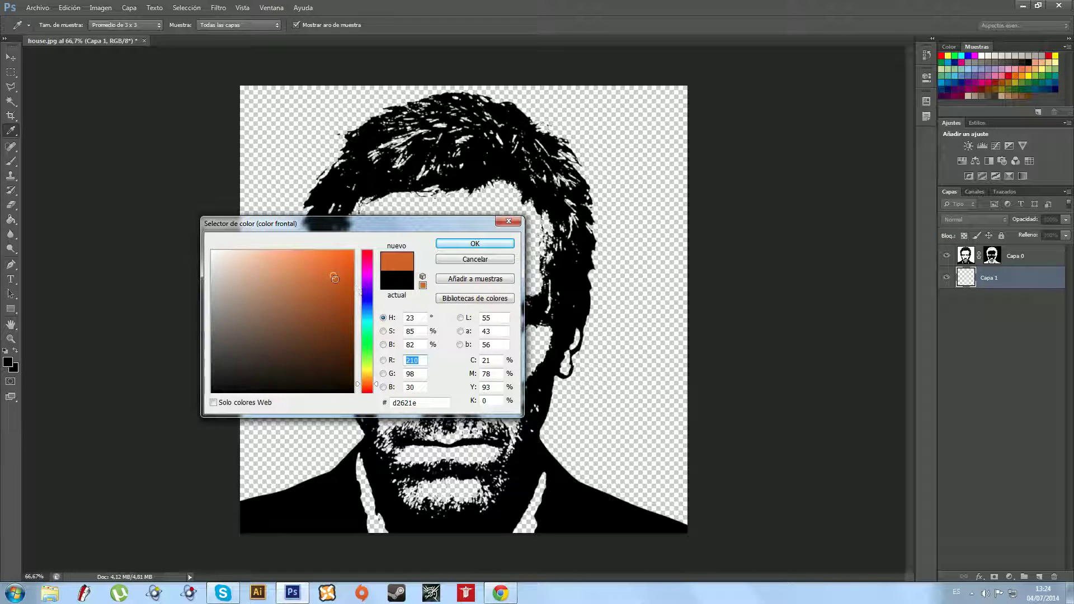
pyautogui.moveTo(335, 278); pyautogui.dragTo(344, 257)
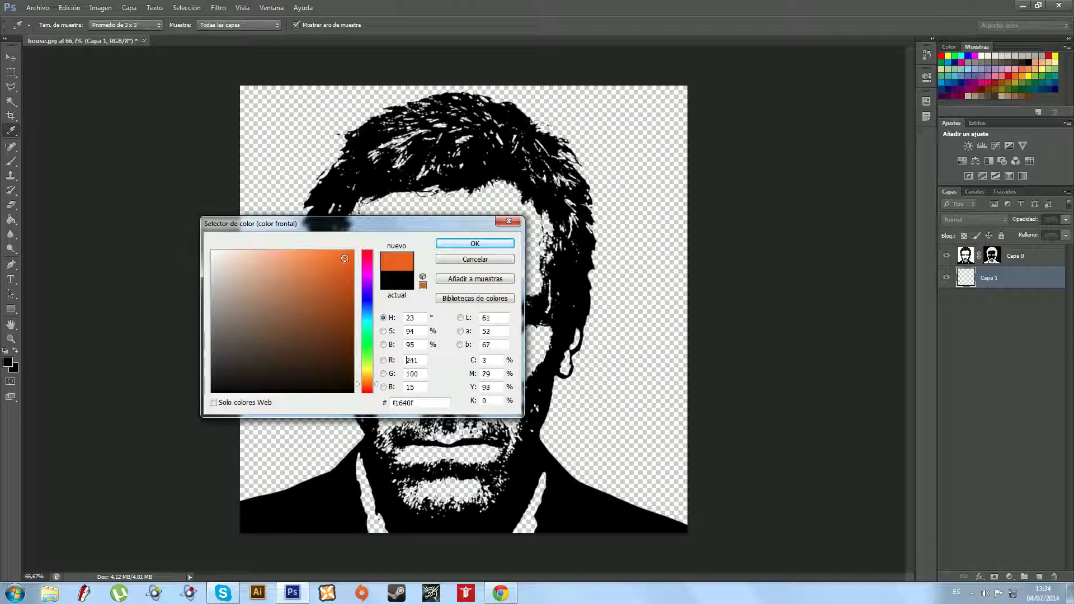
pyautogui.click(471, 244)
# Fill the empty Capa 1 with orange using the Paint Bucket.
pyautogui.press('z')
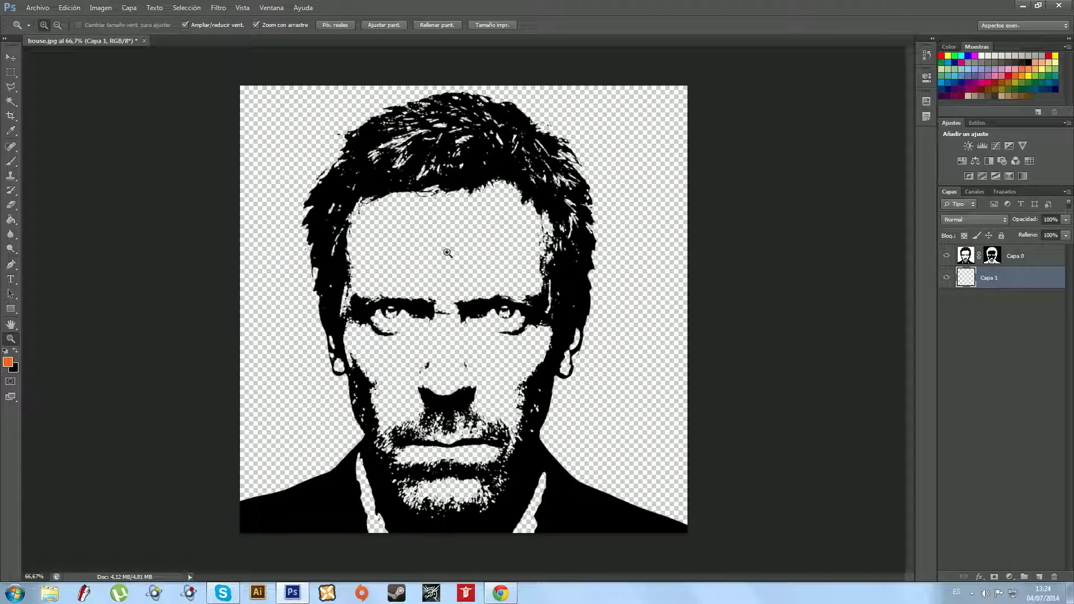
pyautogui.press('g')
pyautogui.click(447, 253)
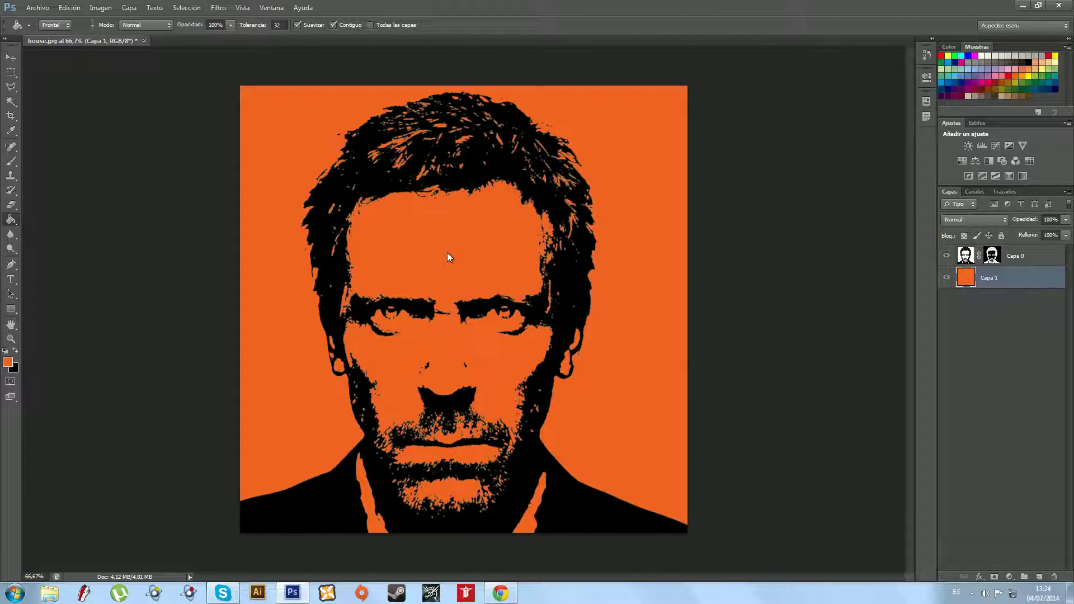
# Add a new layer above Capa 0 and fill it with purple #ac07ca.
pyautogui.click(1035, 262)
pyautogui.click(1039, 577)
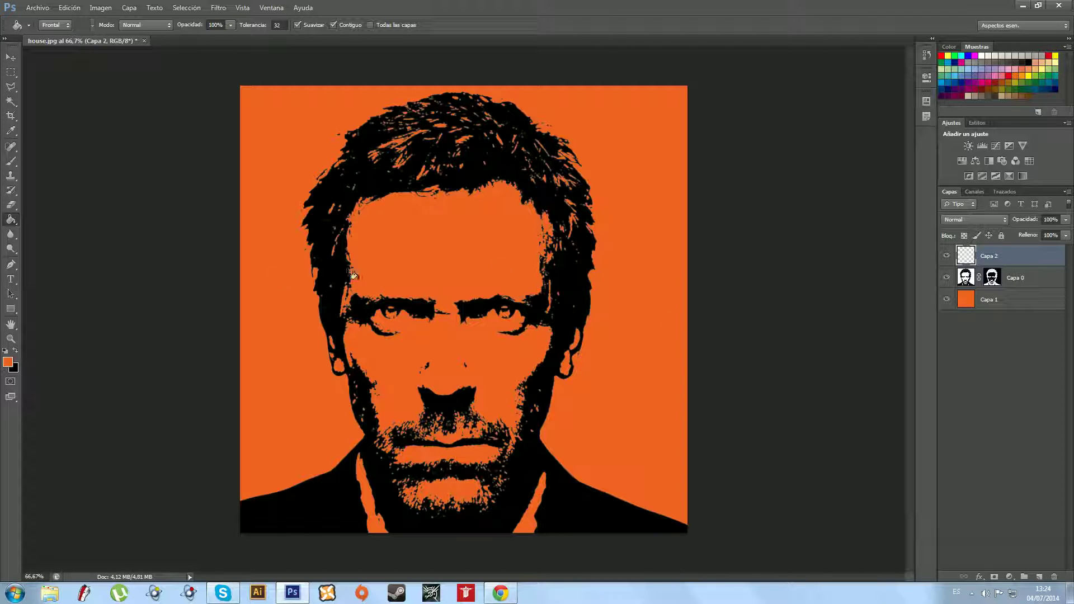
pyautogui.click(8, 362)
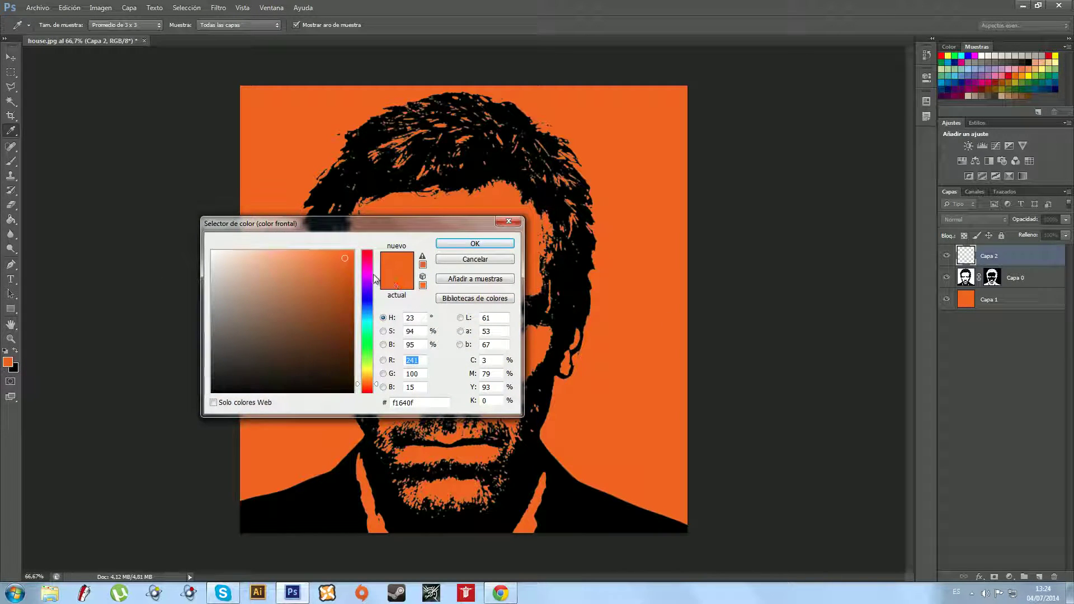
pyautogui.click(366, 280)
pyautogui.click(348, 280)
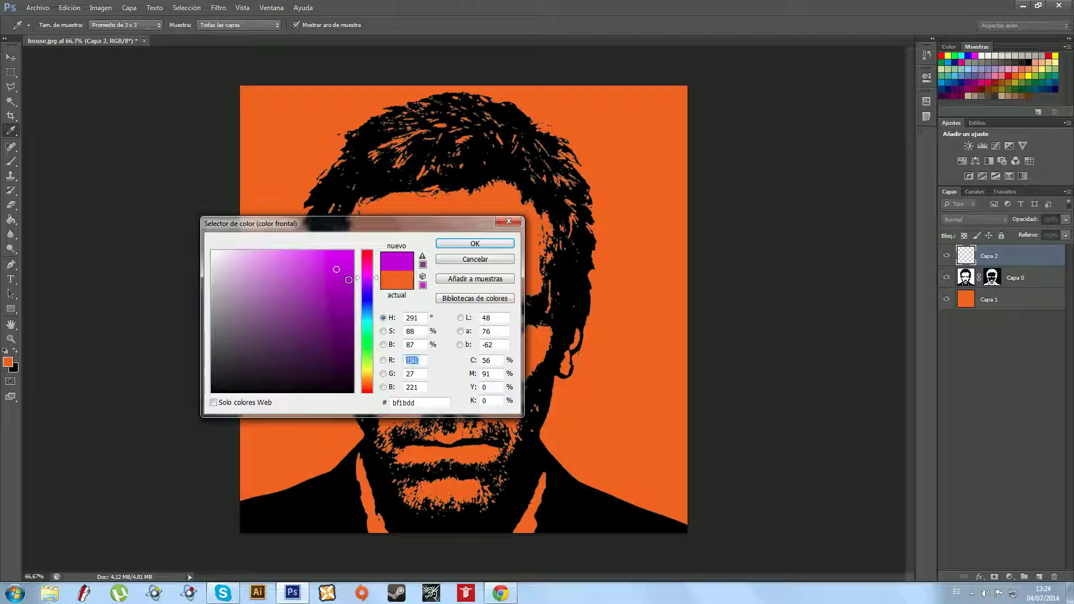
pyautogui.click(448, 245)
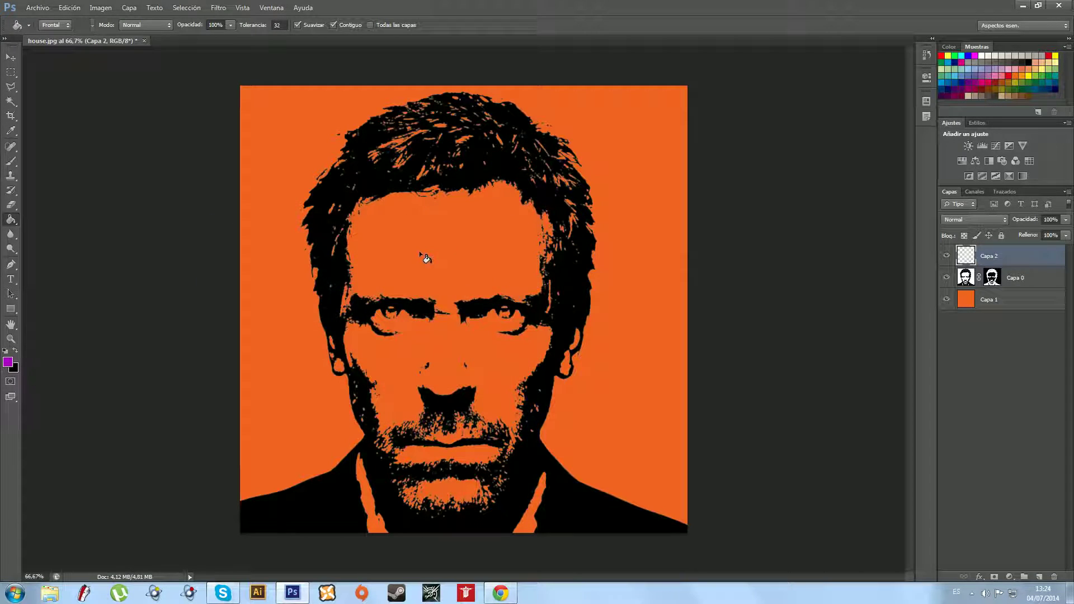
pyautogui.click(418, 250)
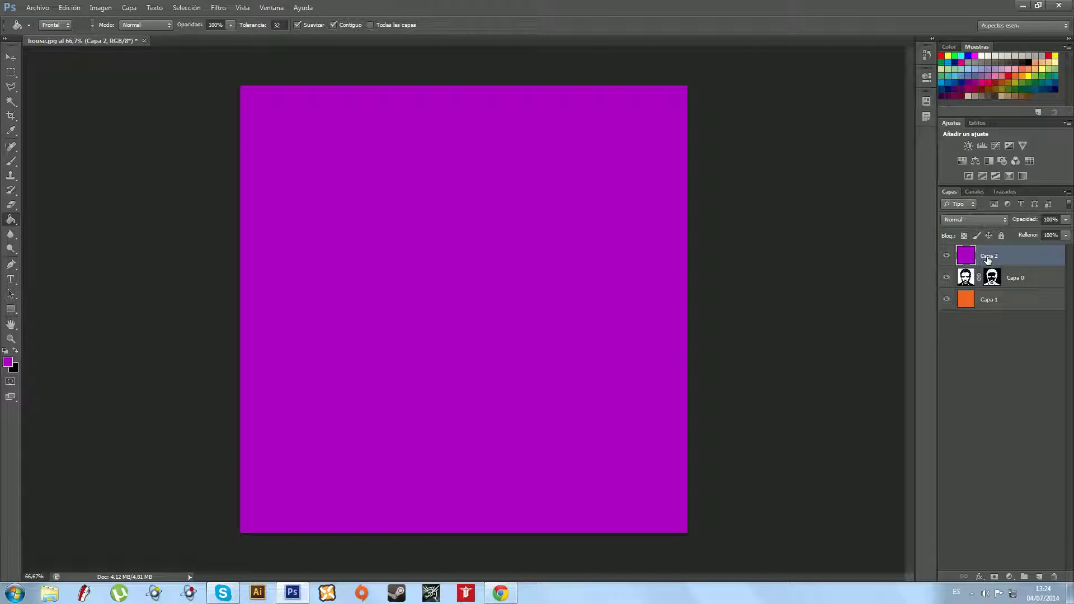
# Clip the purple layer to the Capa 0 face layer as a clipping mask.
pyautogui.moveTo(960, 260); pyautogui.dragTo(980, 261)
pyautogui.keyDown('alt'); pyautogui.click(986, 263); pyautogui.keyUp('alt')
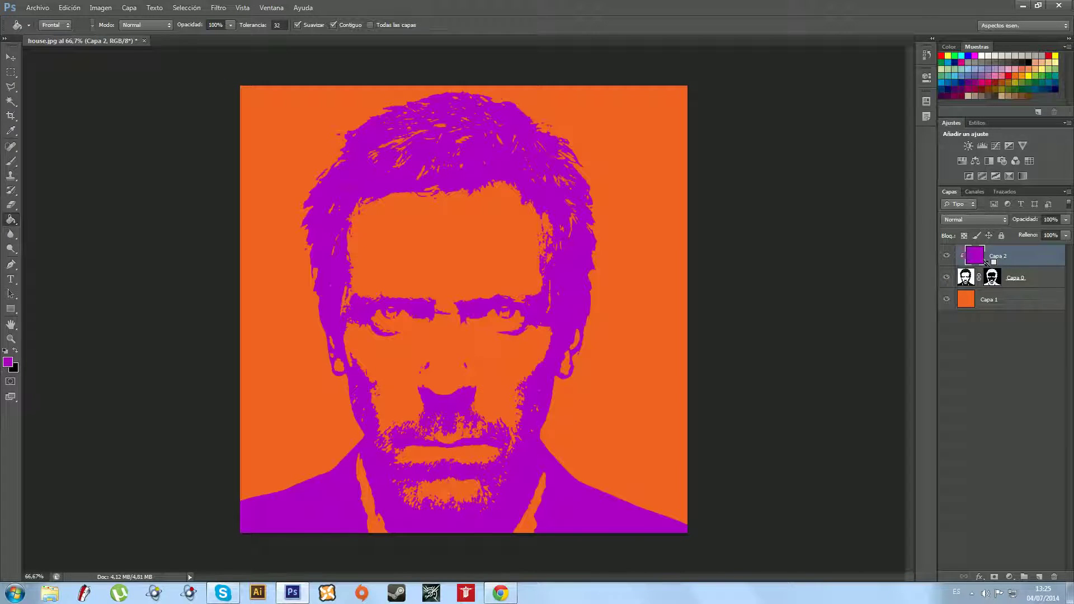
pyautogui.click(8, 363)
# Refill Capa 2 with blue #152bd2 and zoom out to see the whole portrait.
pyautogui.moveTo(329, 228); pyautogui.dragTo(788, 241)
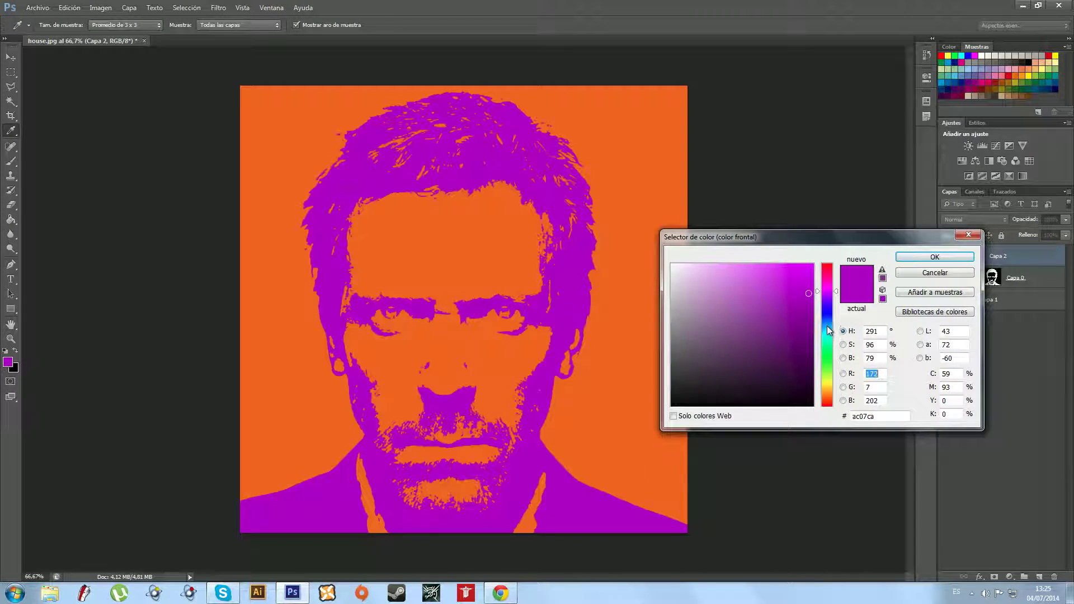
pyautogui.click(828, 314)
pyautogui.click(799, 289)
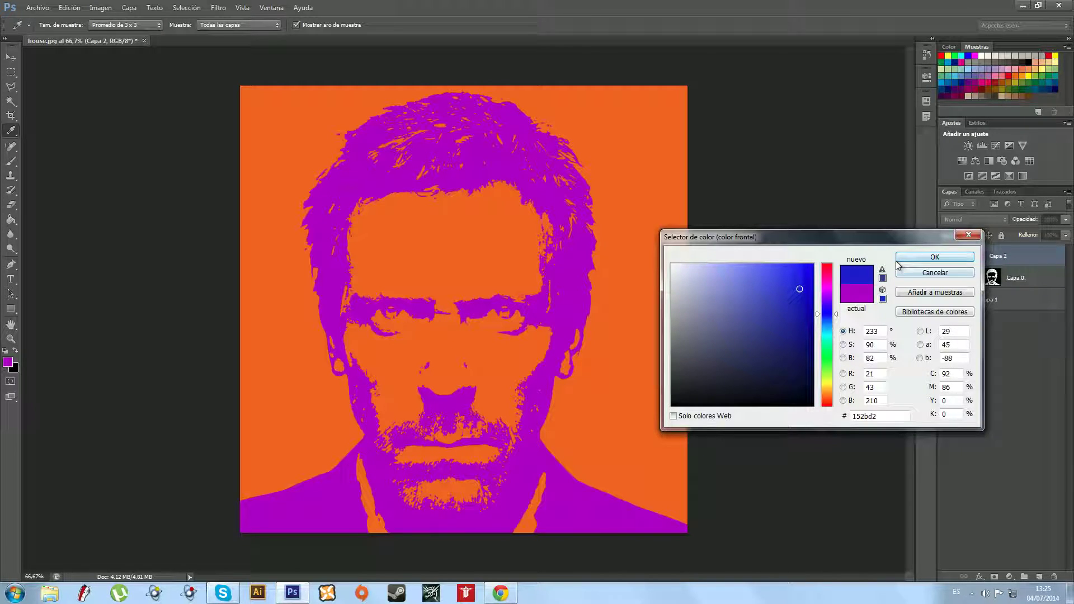
pyautogui.click(934, 257)
pyautogui.press('g')
pyautogui.click(553, 277)
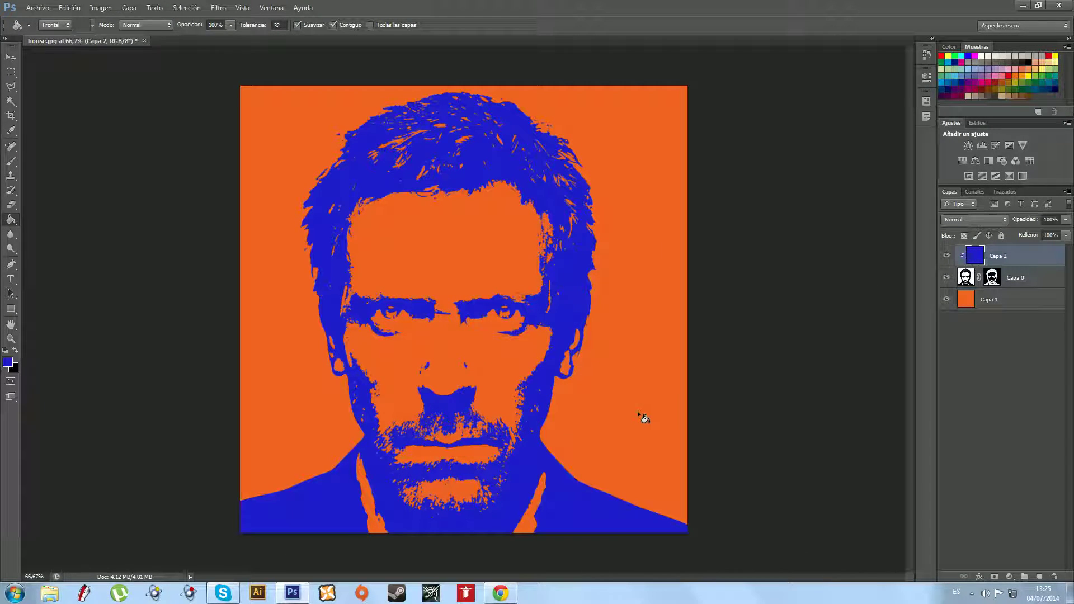
pyautogui.press('z')
pyautogui.keyDown('alt'); pyautogui.click(447, 241); pyautogui.keyUp('alt')
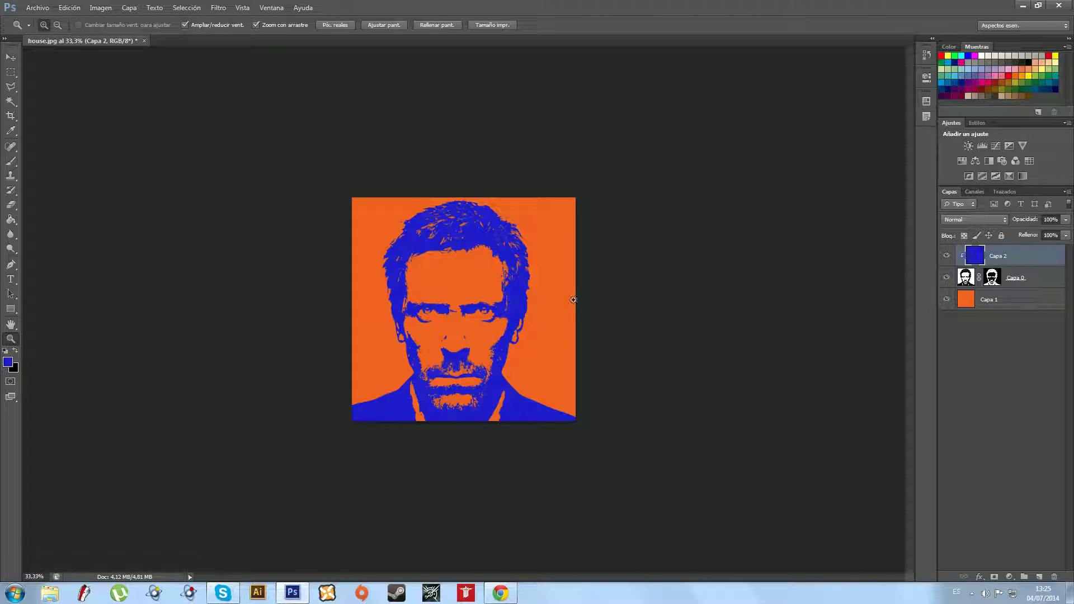
pyautogui.moveTo(500, 593)
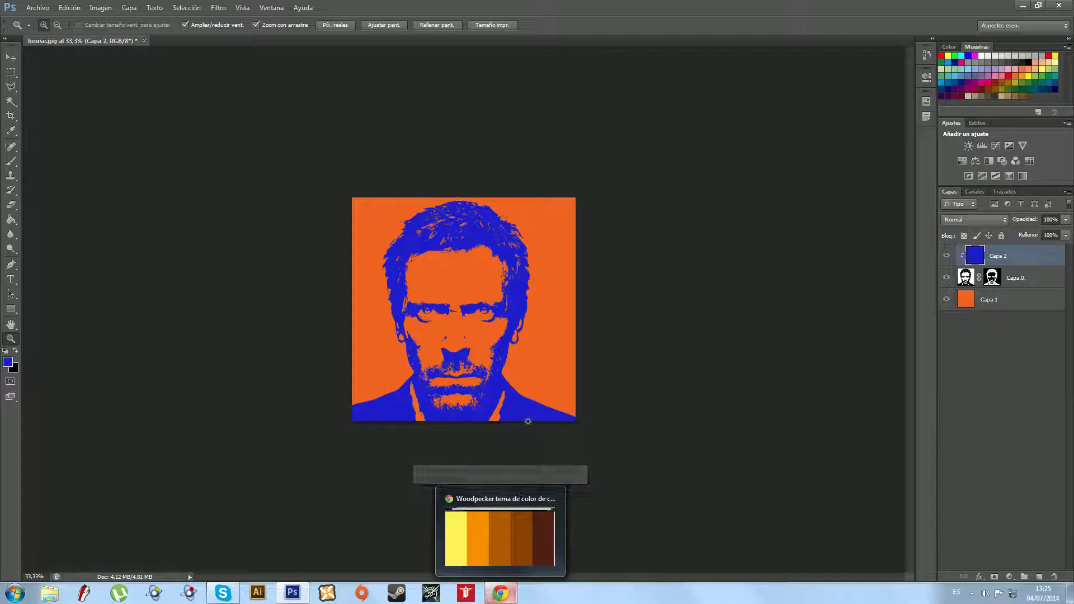
pyautogui.click(509, 593)
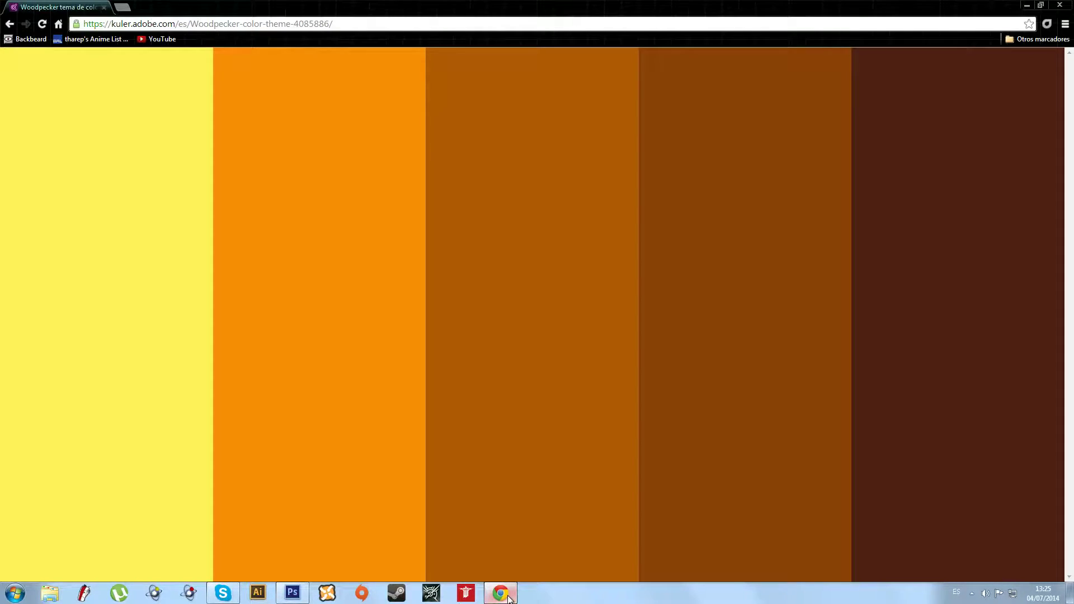
pyautogui.click(17, 25)
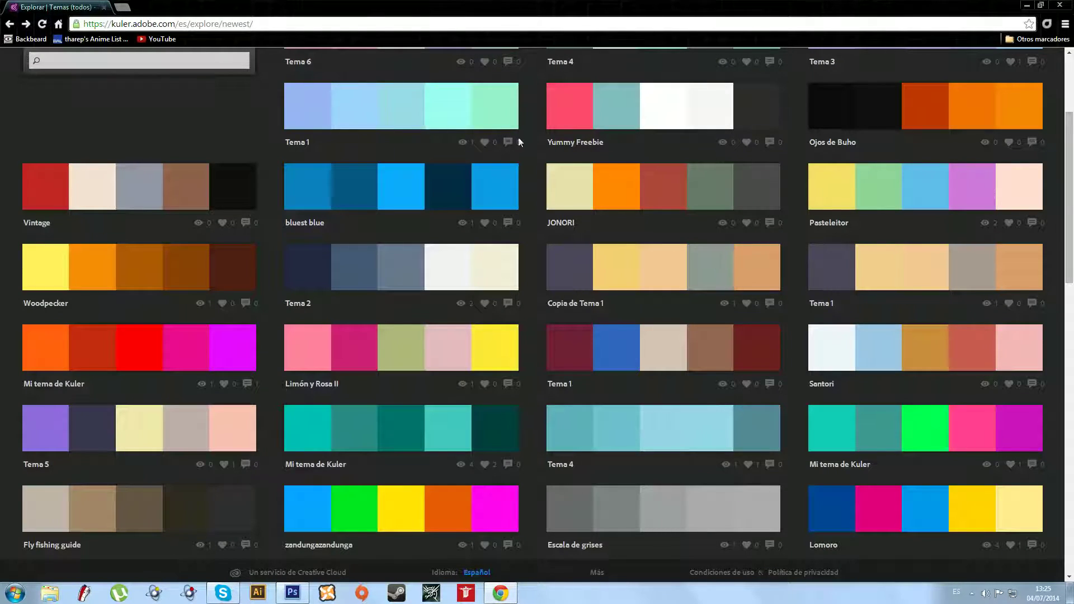
pyautogui.moveTo(663, 347)
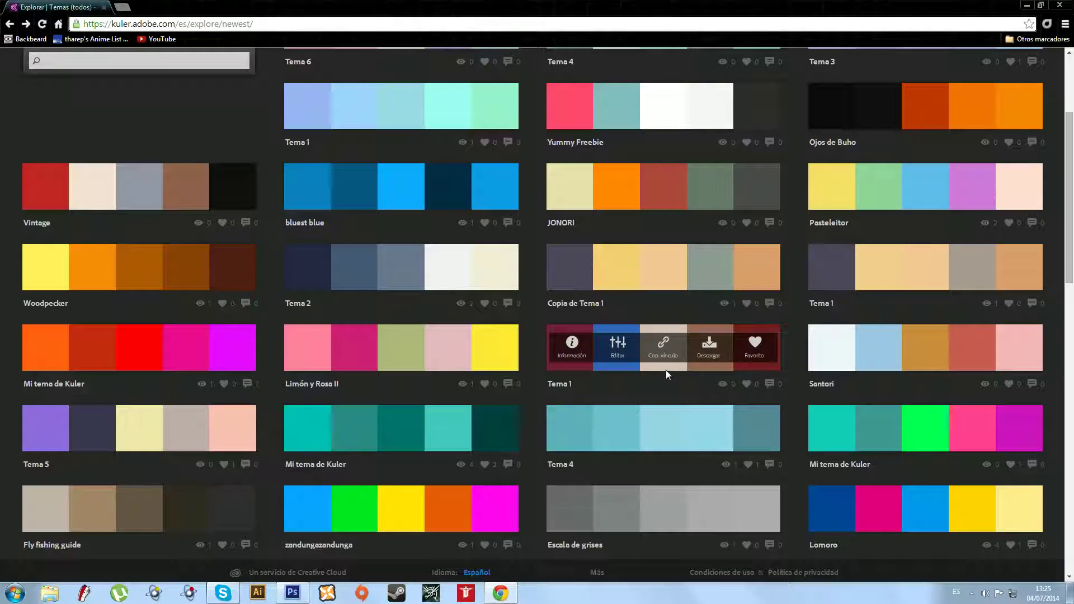
pyautogui.click(565, 387)
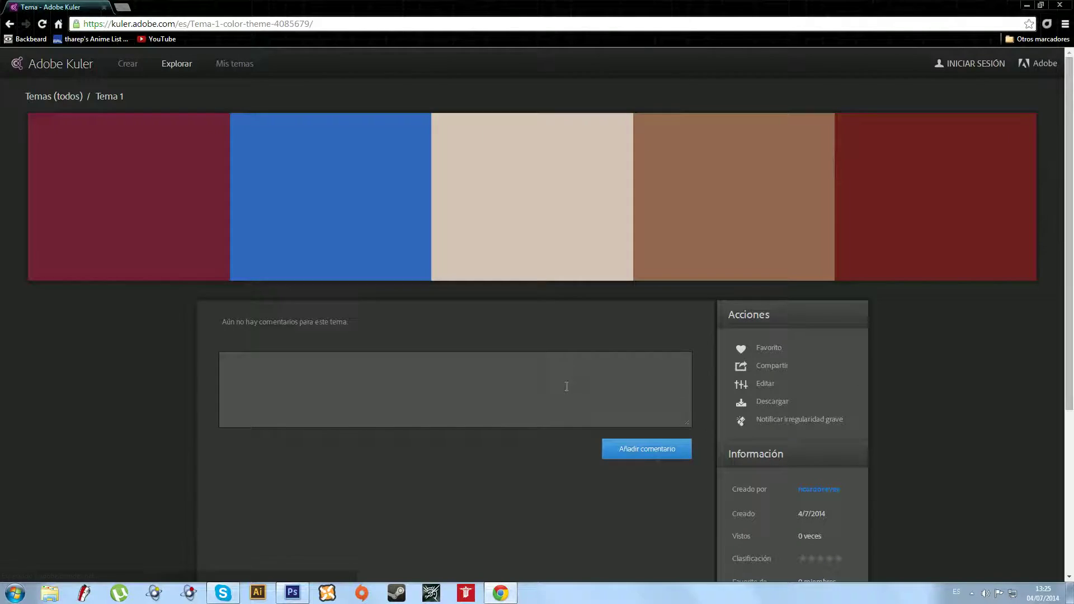
pyautogui.click(461, 214)
pyautogui.click(461, 214)
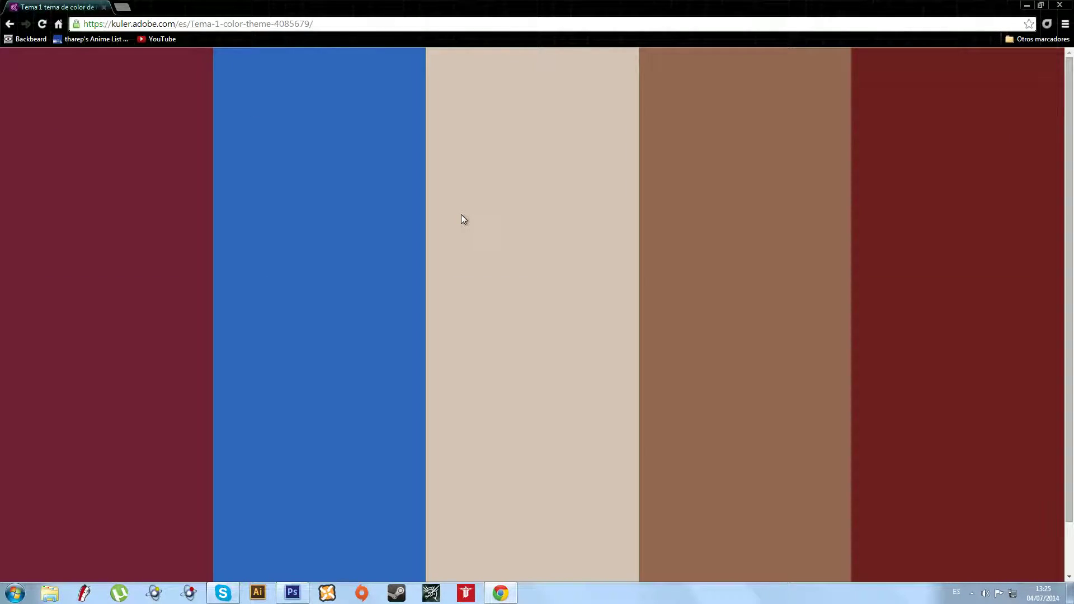
pyautogui.click(461, 214)
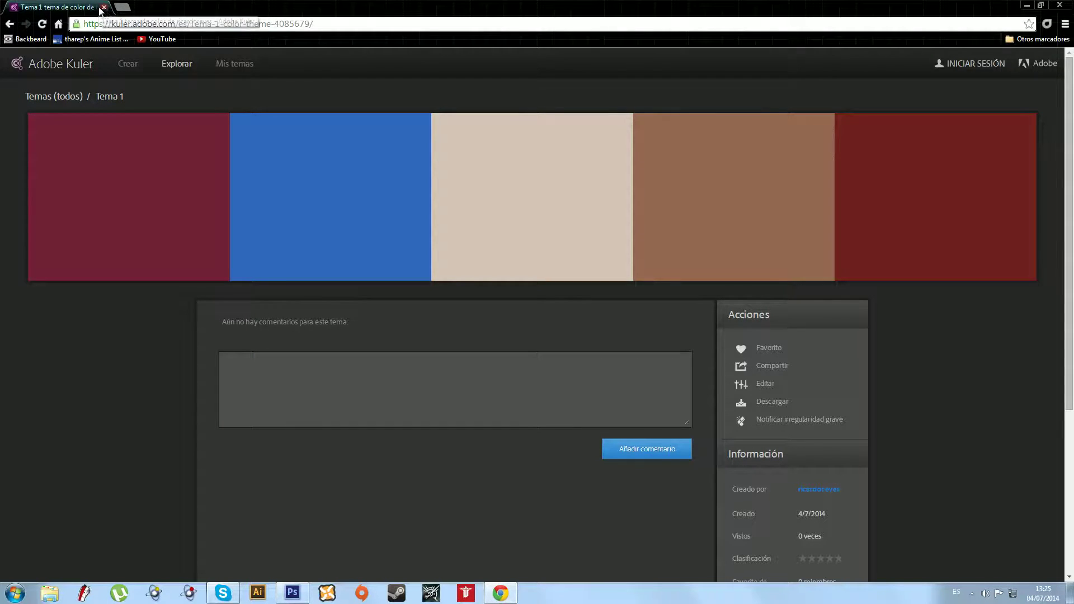
pyautogui.click(103, 7)
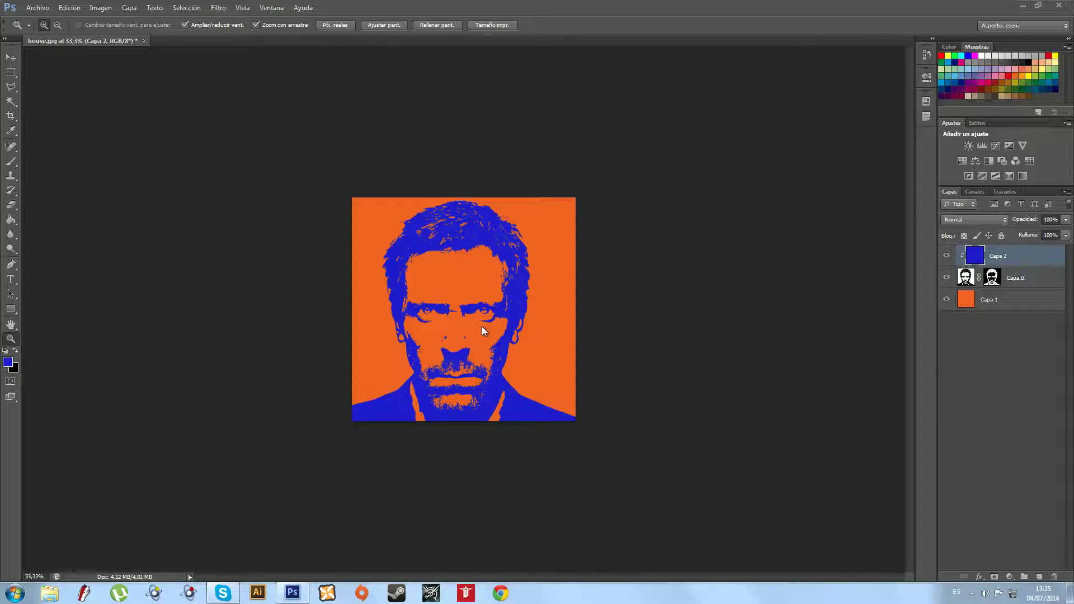
pyautogui.click(480, 273)
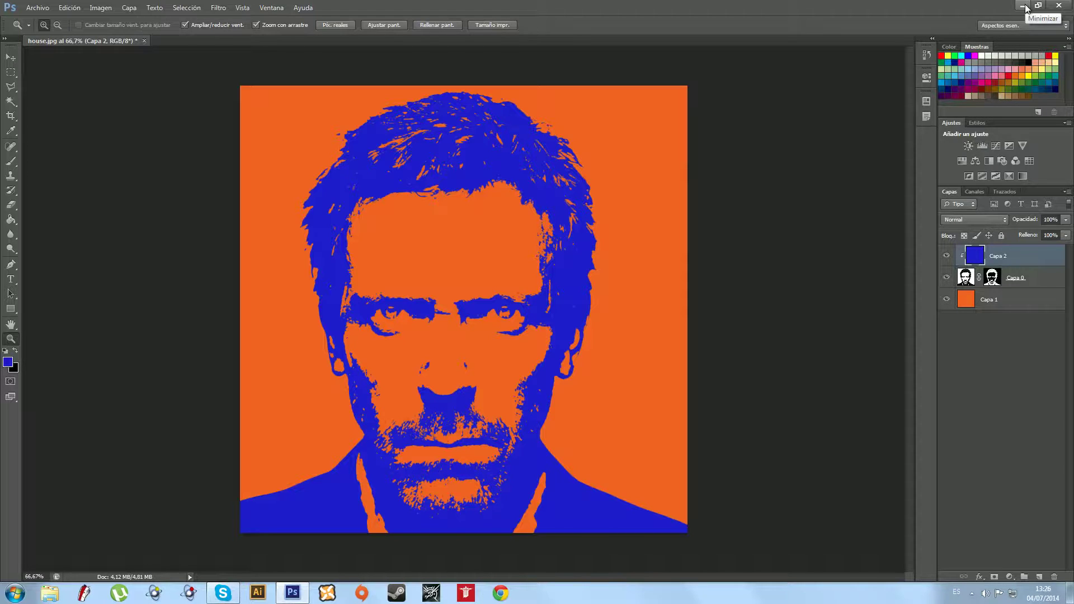
# Minimize Photoshop, view House Warhol.tif in Windows Photo Viewer, then close it.
pyautogui.click(1026, 7)
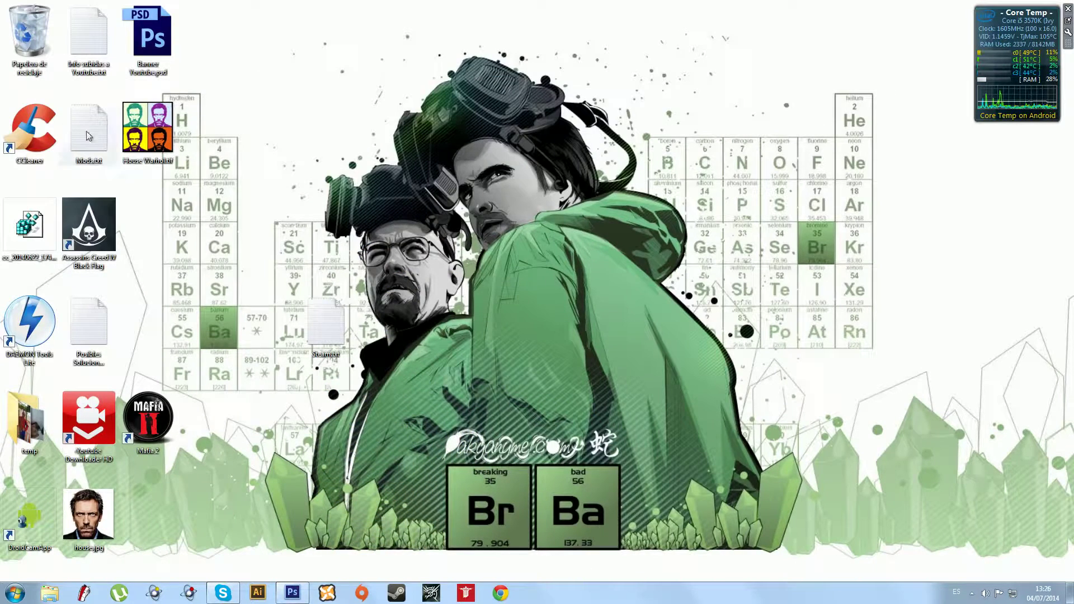
pyautogui.doubleClick(144, 144)
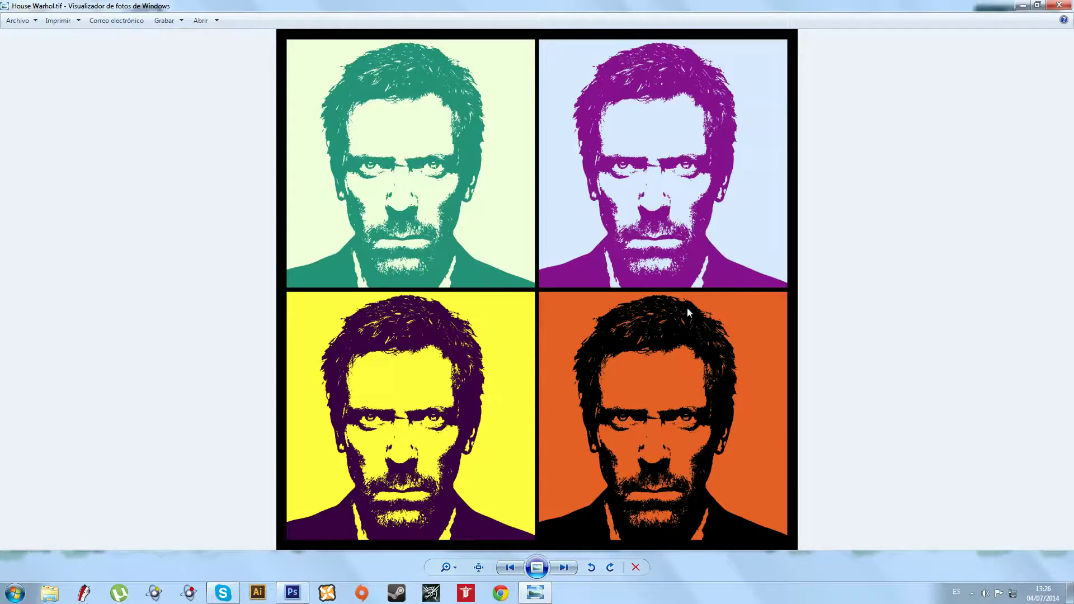
pyautogui.click(1059, 5)
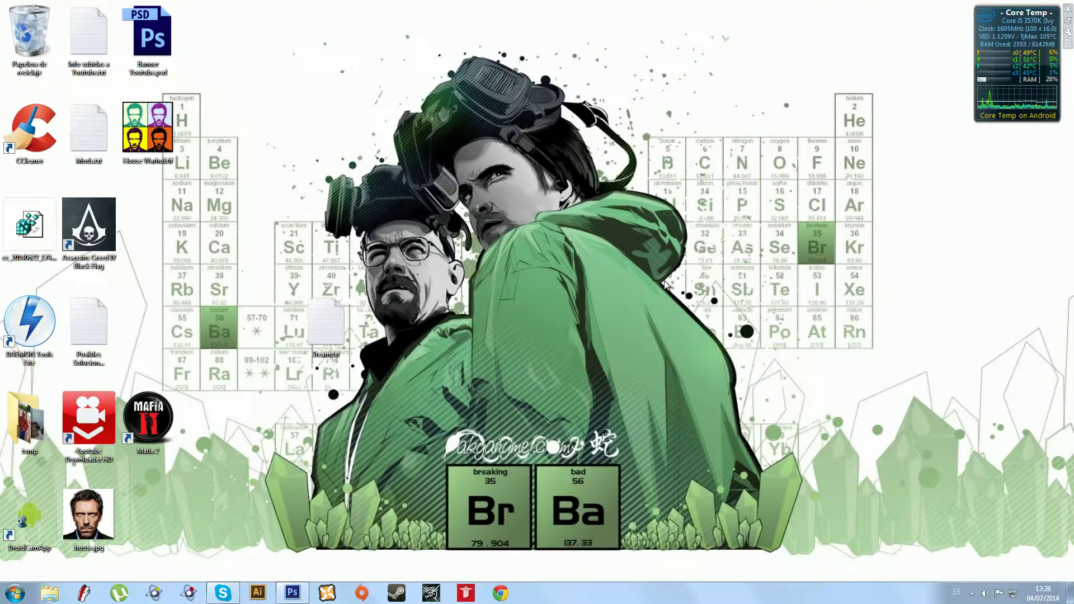